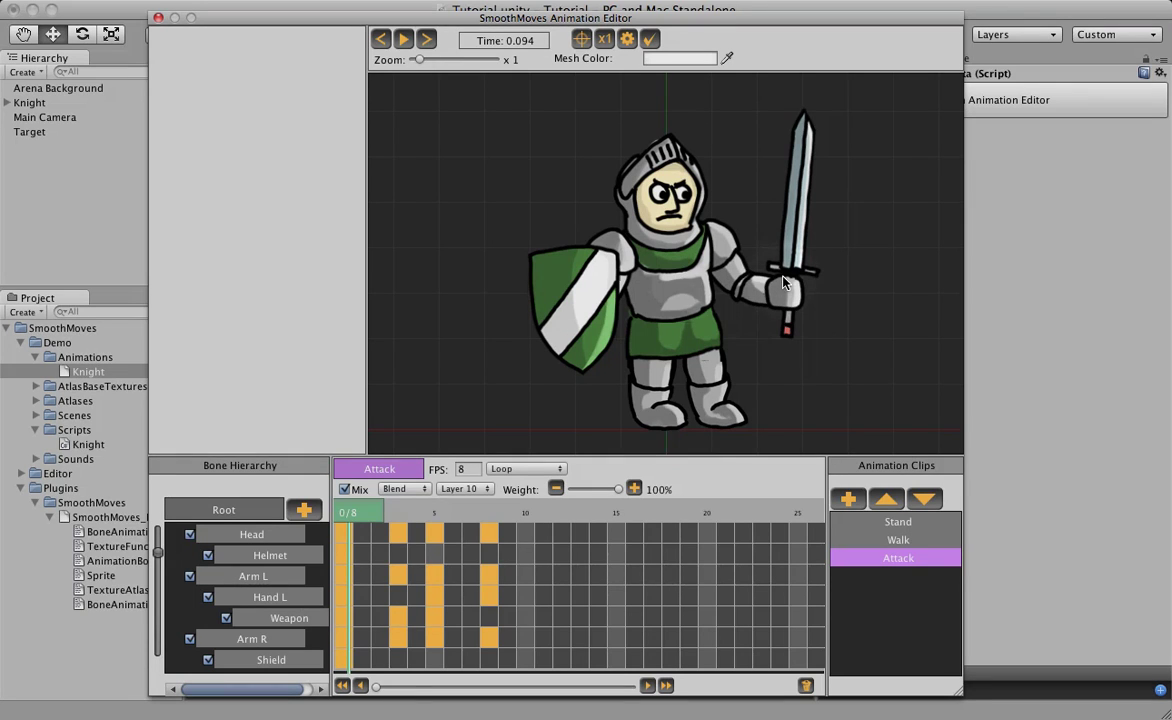
# - Scrub the Attack clip's playhead to frame 3, where the sword is raised overhead
pyautogui.moveTo(364, 520); pyautogui.dragTo(392, 520)
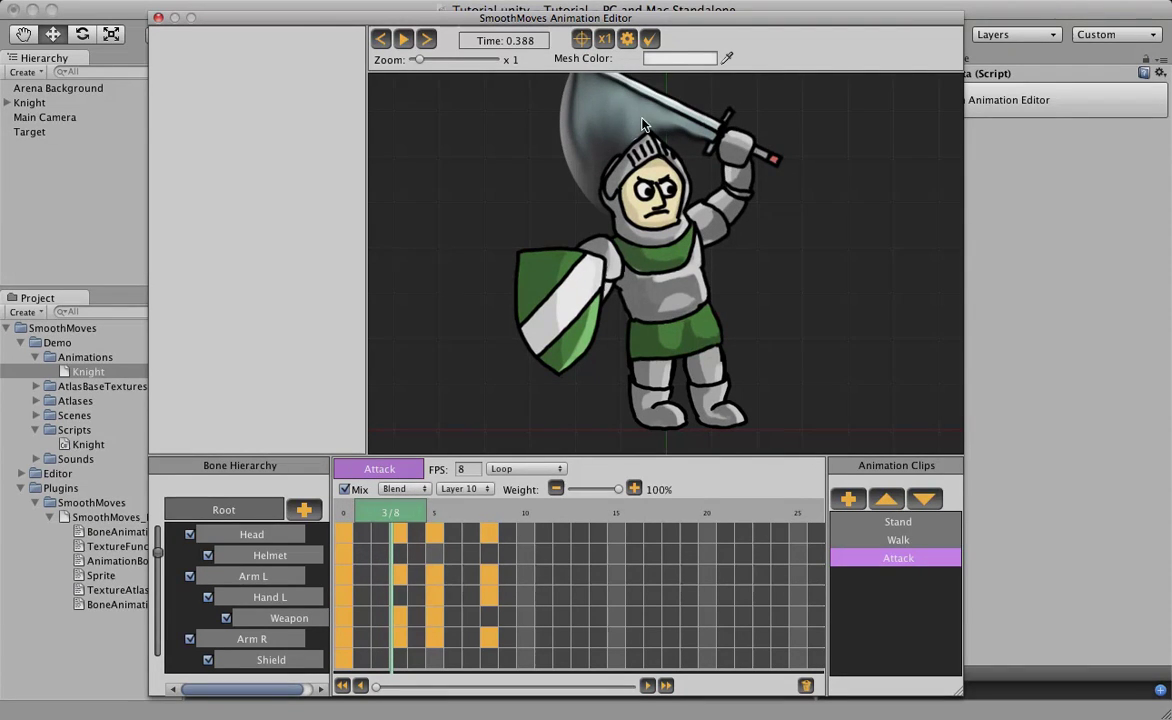
# - Add a Box collider key to the Weapon bone's frame-3 keyframe
pyautogui.click(401, 621)
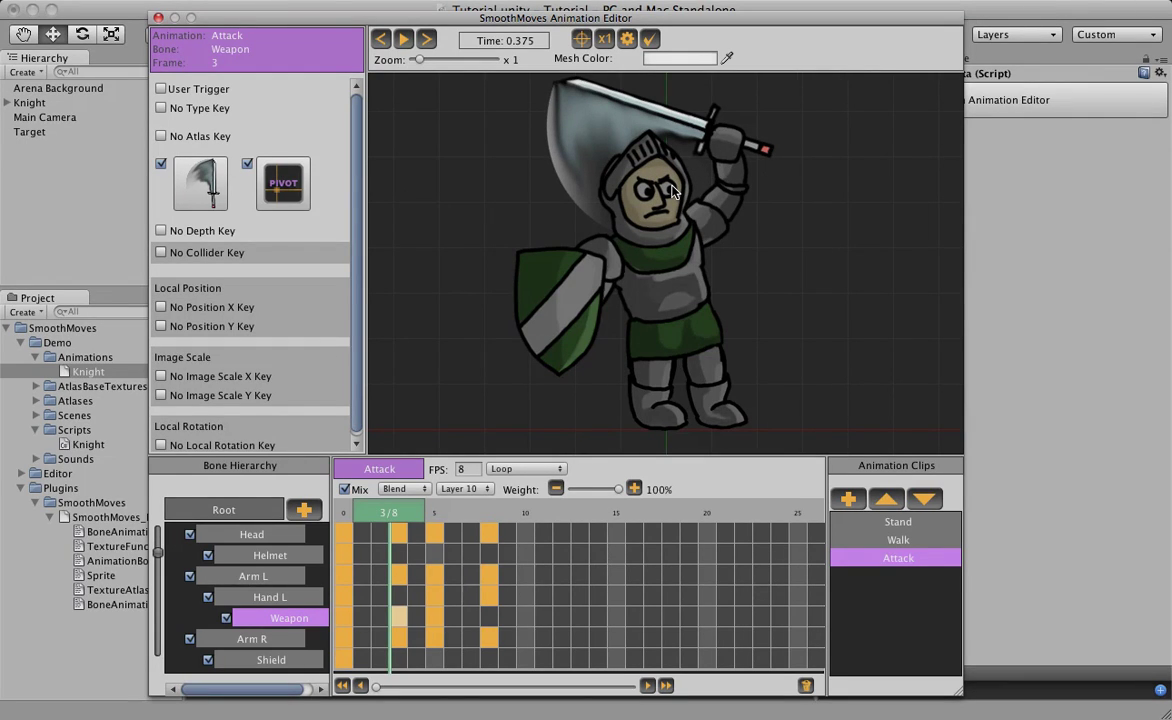
pyautogui.click(161, 252)
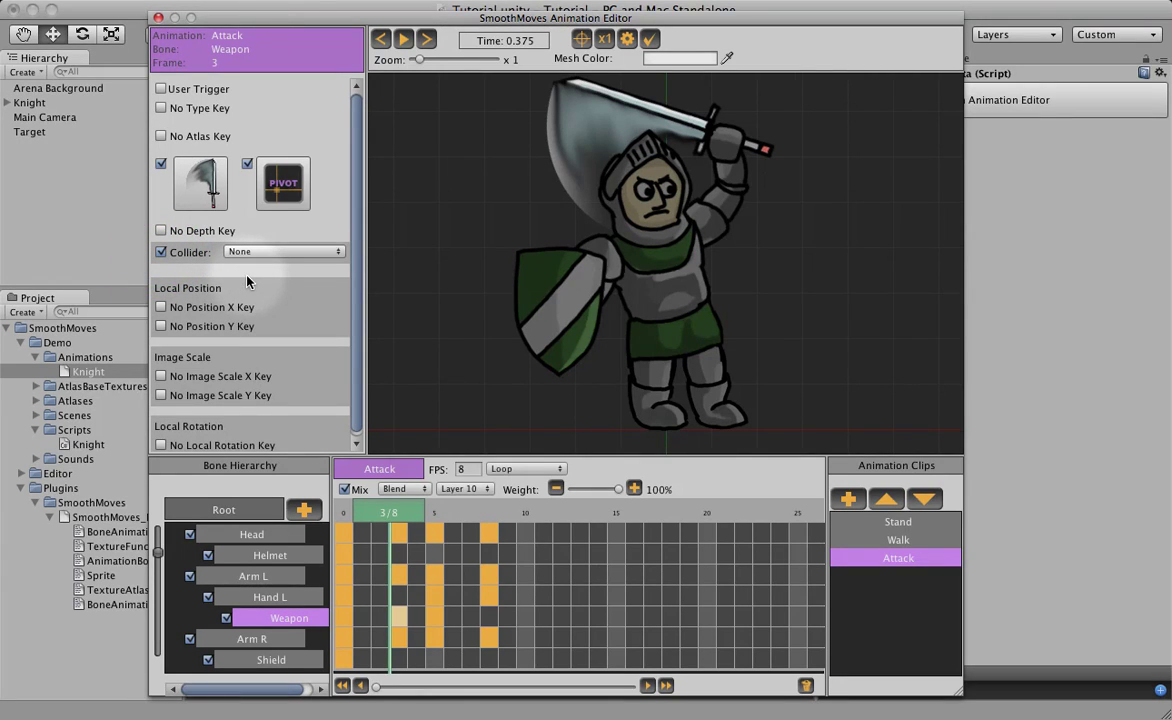
pyautogui.click(261, 253)
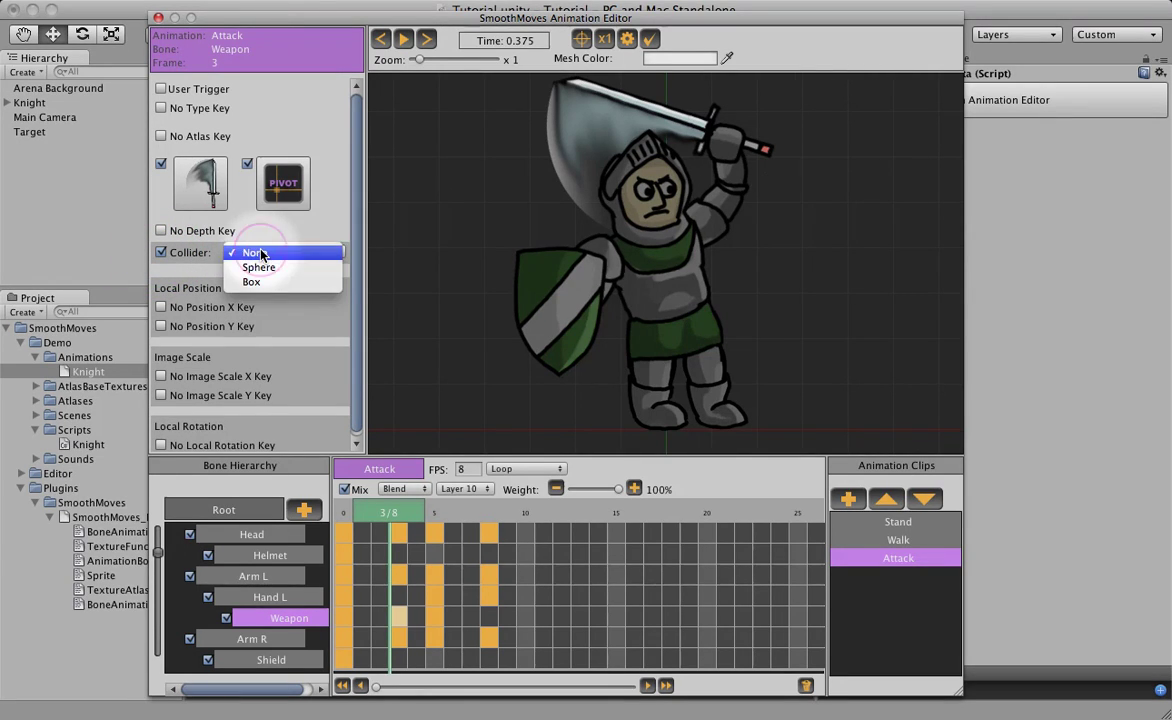
pyautogui.click(268, 279)
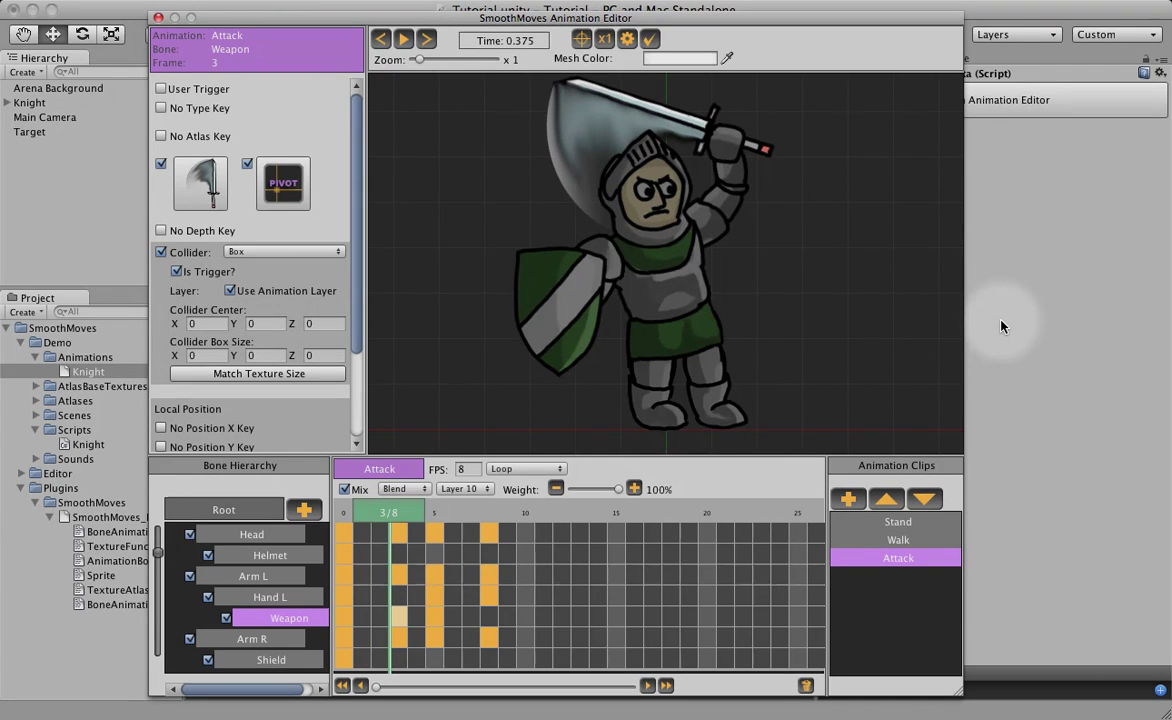
# - Close the animation editor, check the Physics layer collision matrix, then select the Knight animation asset
pyautogui.click(157, 19)
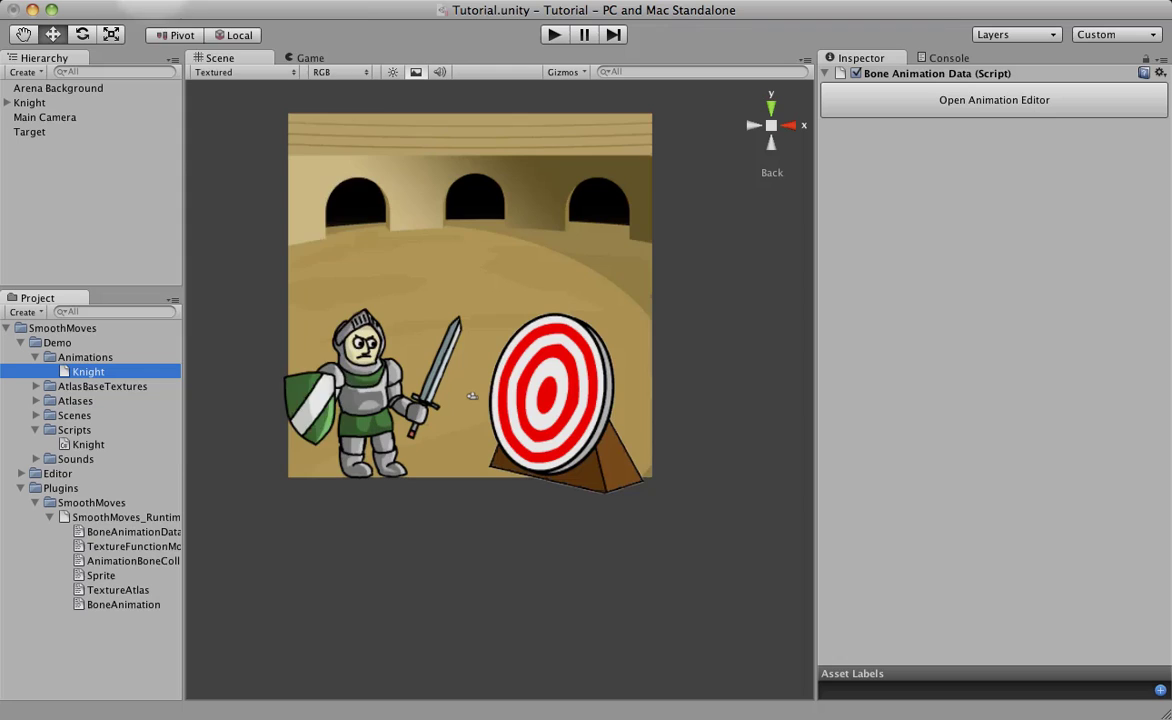
pyautogui.click(145, 4)
pyautogui.moveTo(345, 353)
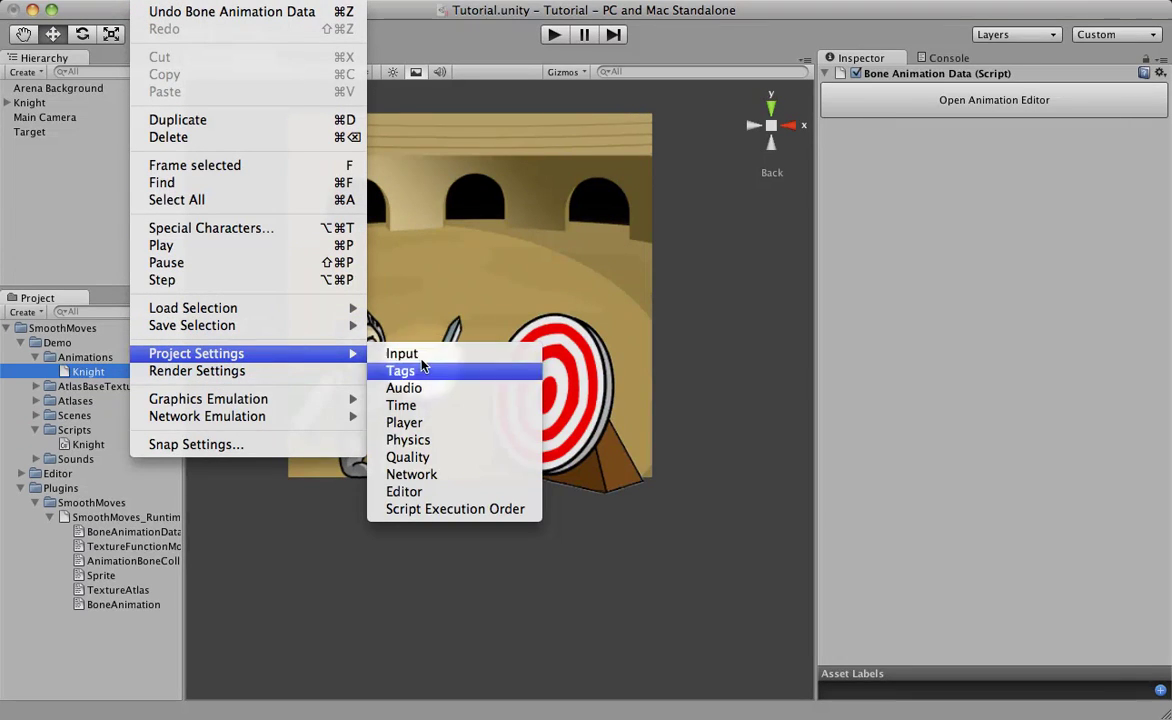
pyautogui.click(425, 440)
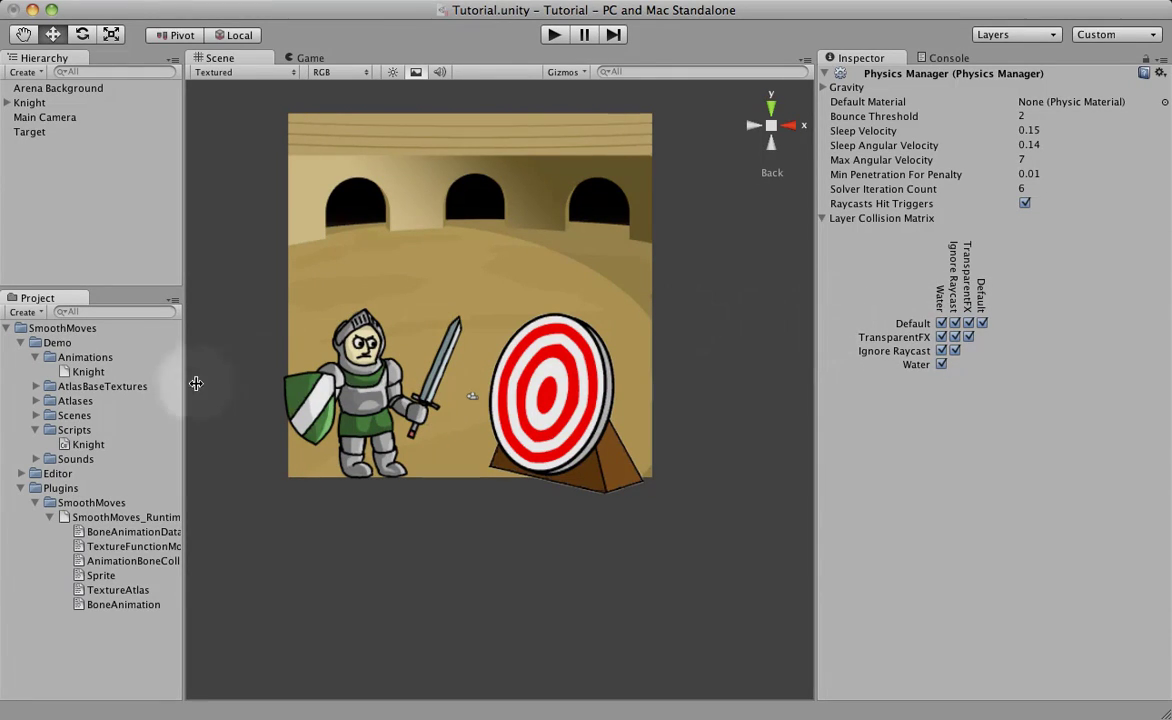
pyautogui.click(86, 371)
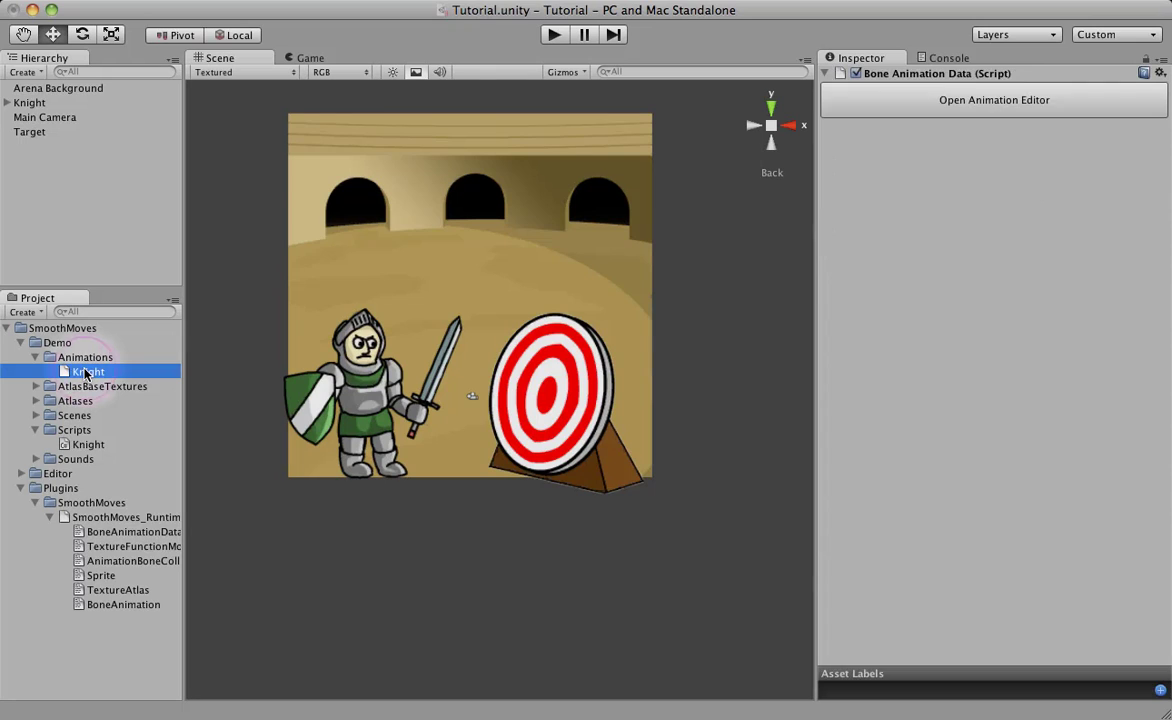
# - Reopen the editor on the Weapon frame-3 key and cycle Use Animation Layer off, Default, then back on
pyautogui.click(876, 110)
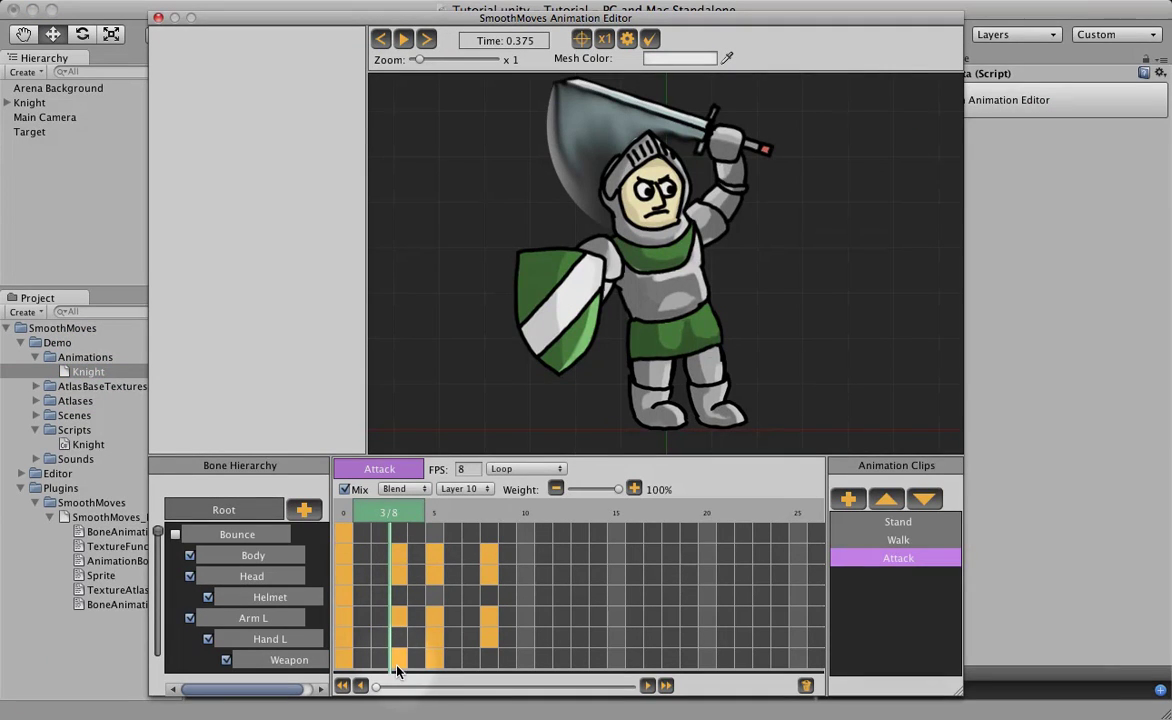
pyautogui.click(397, 662)
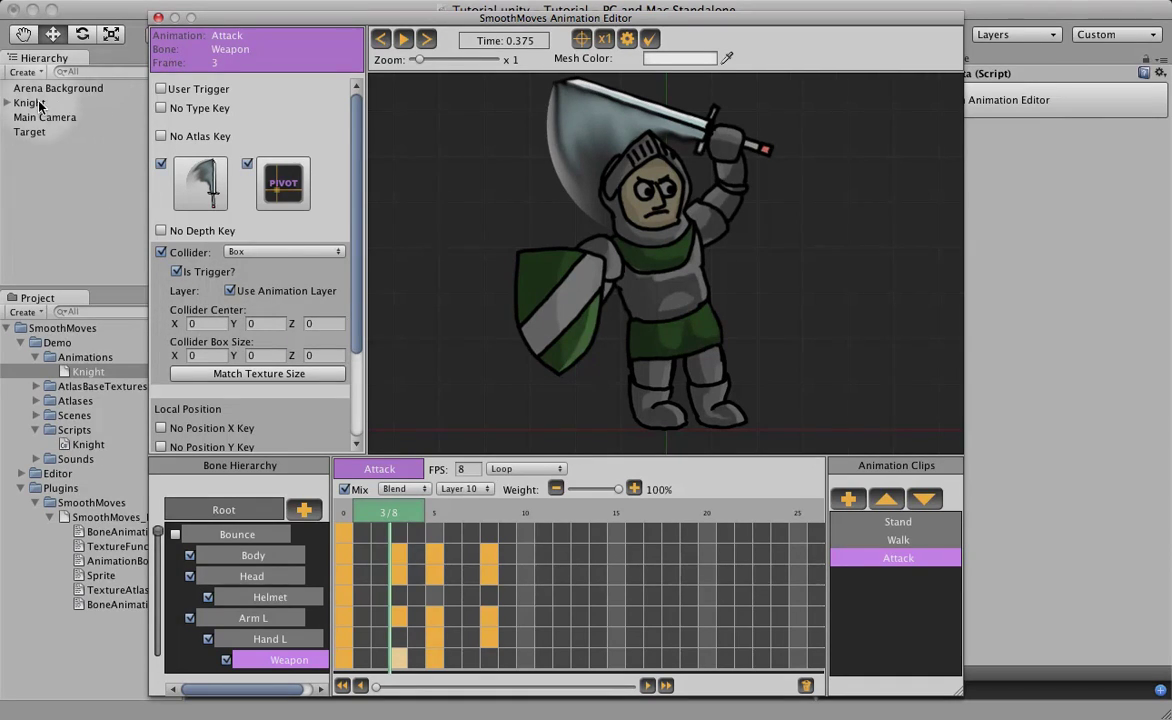
pyautogui.click(231, 290)
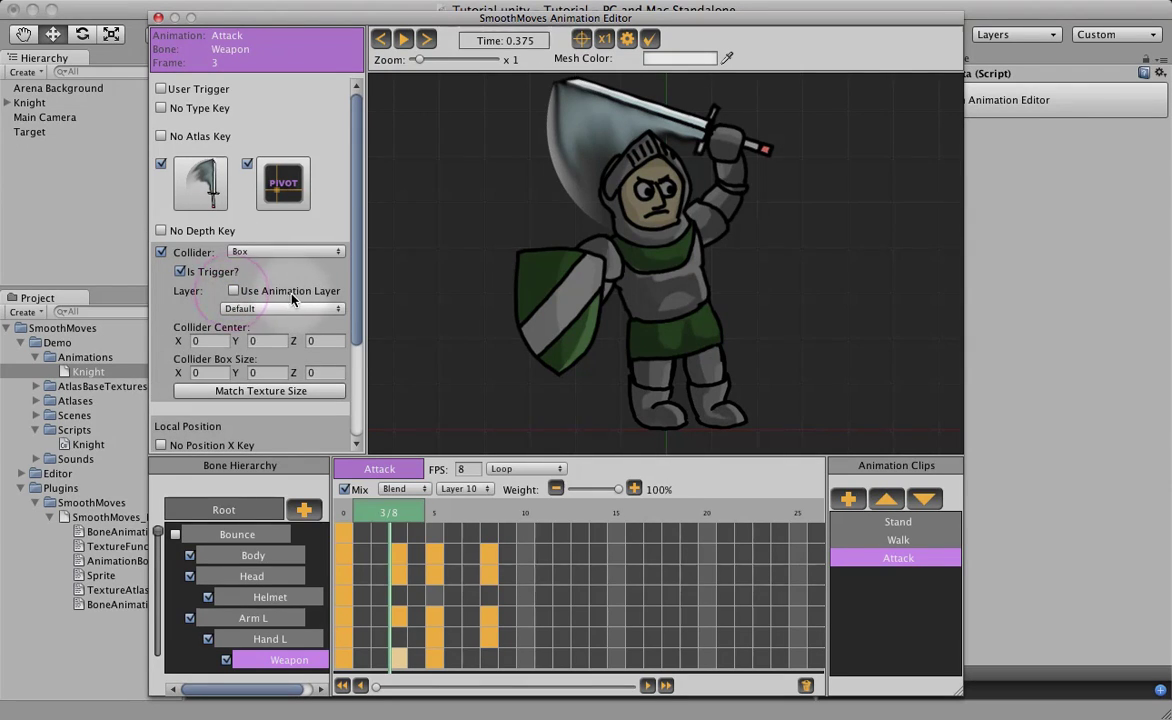
pyautogui.click(299, 308)
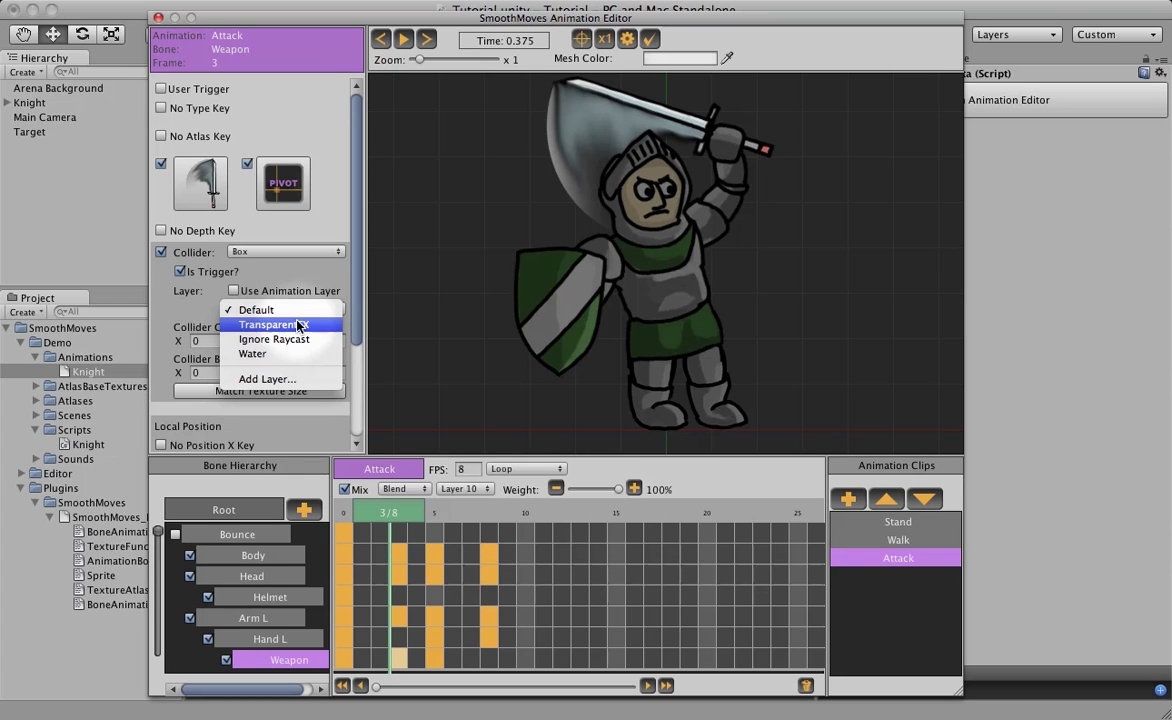
pyautogui.click(235, 295)
pyautogui.click(233, 291)
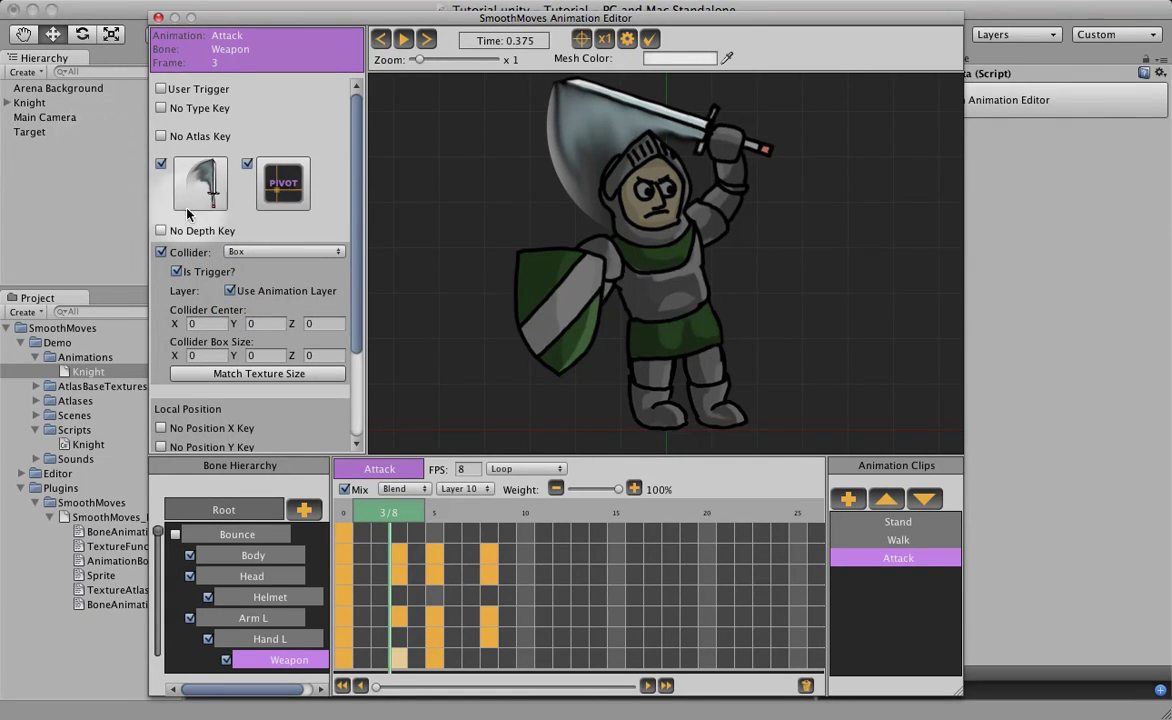
# - Set the Weapon collider box size to 40 by 180
pyautogui.scroll(-1, 358, 309)
pyautogui.scroll(-1, 358, 309)
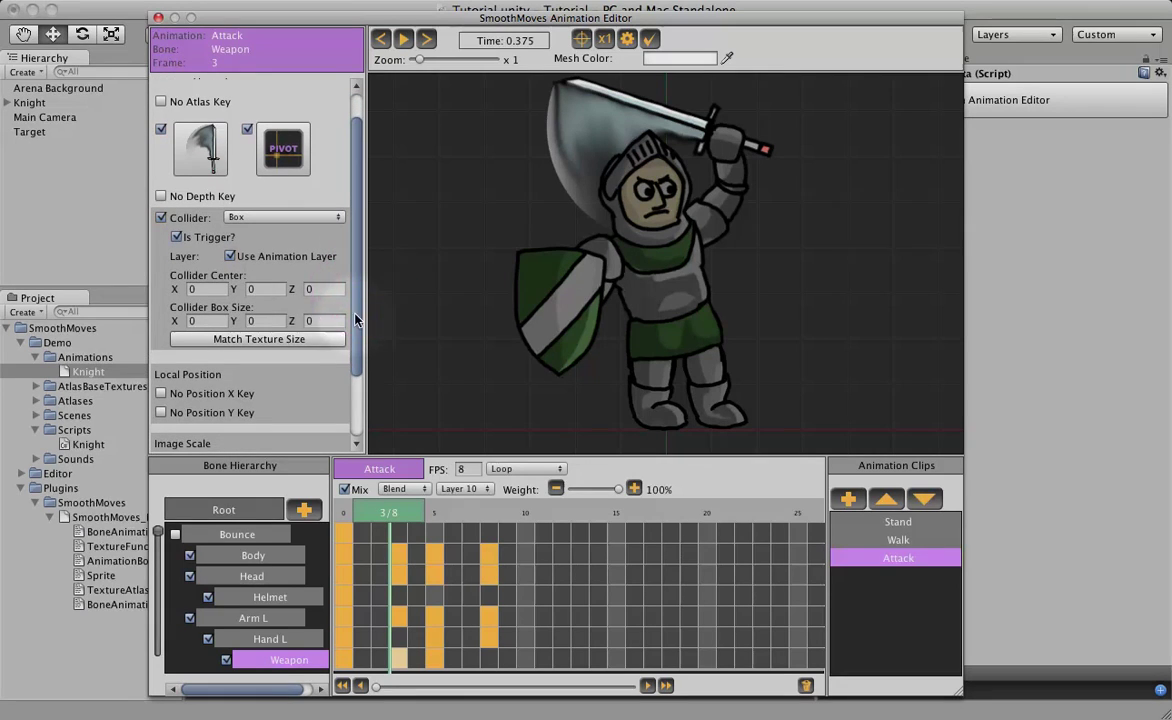
pyautogui.scroll(4, 768, 166)
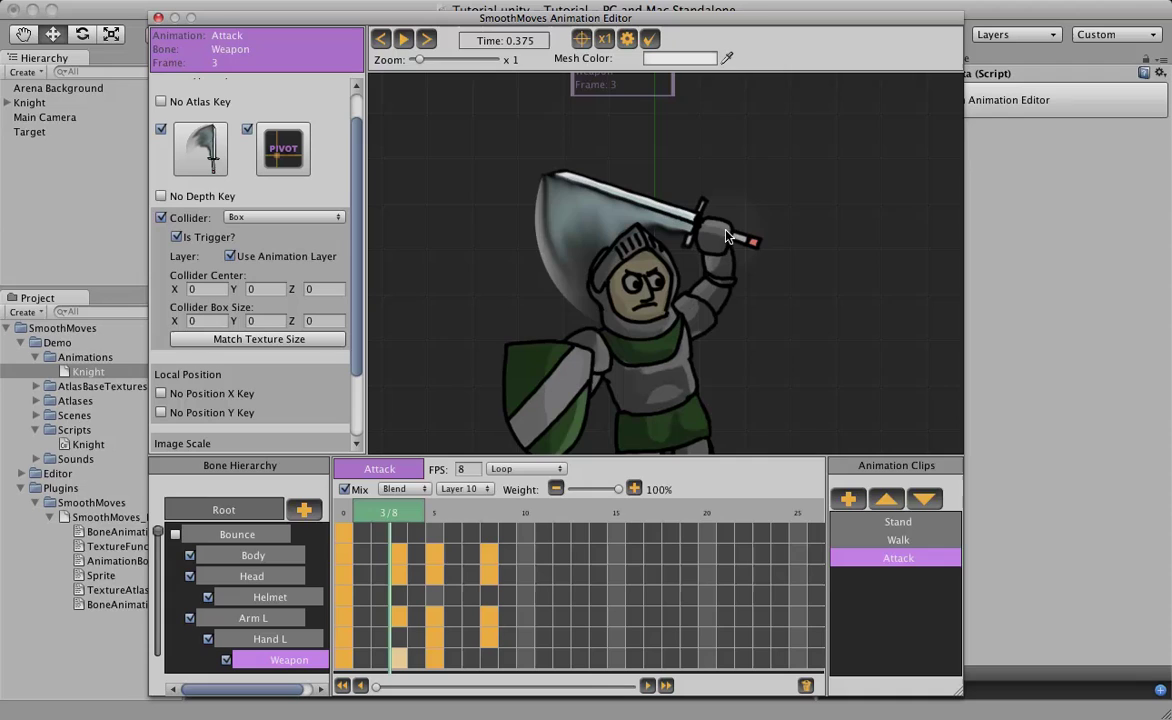
pyautogui.click(201, 322)
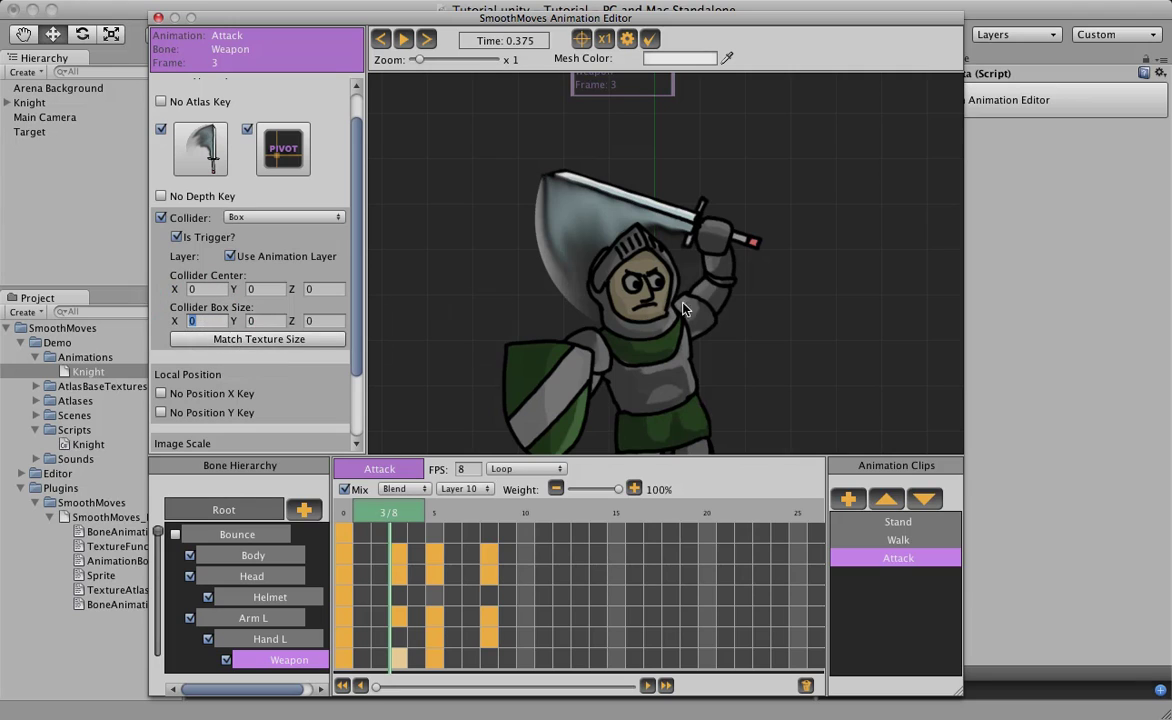
pyautogui.click(259, 340)
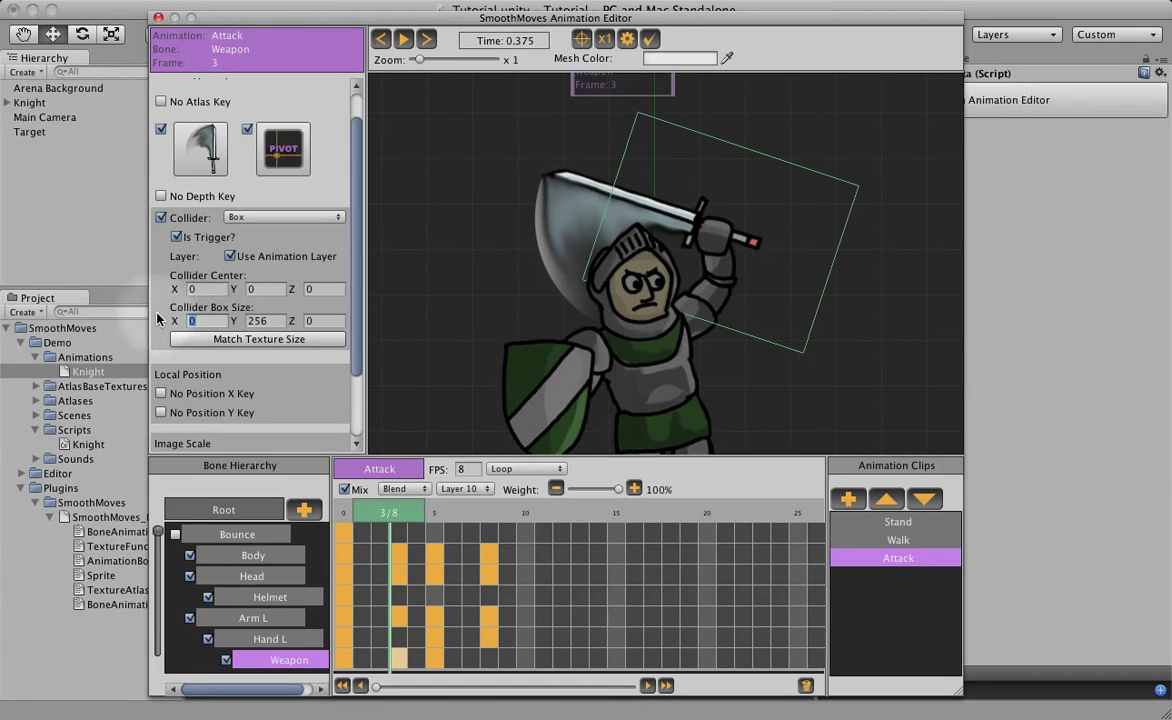
pyautogui.write('40')
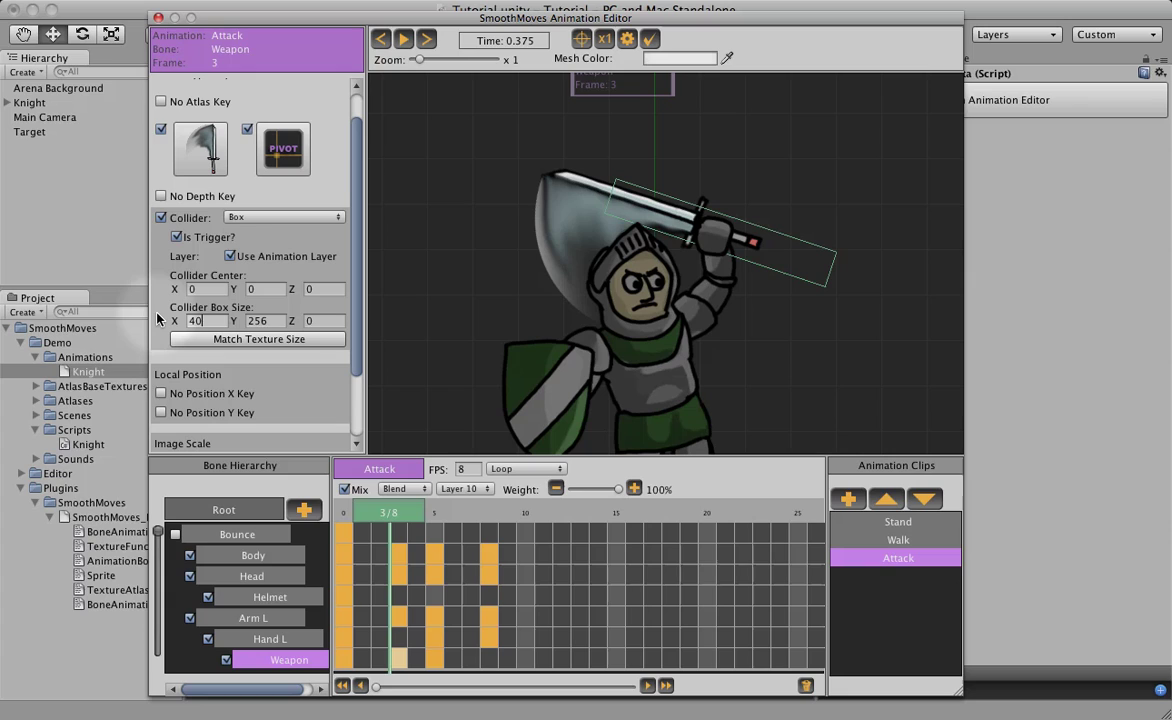
pyautogui.press('Tab')
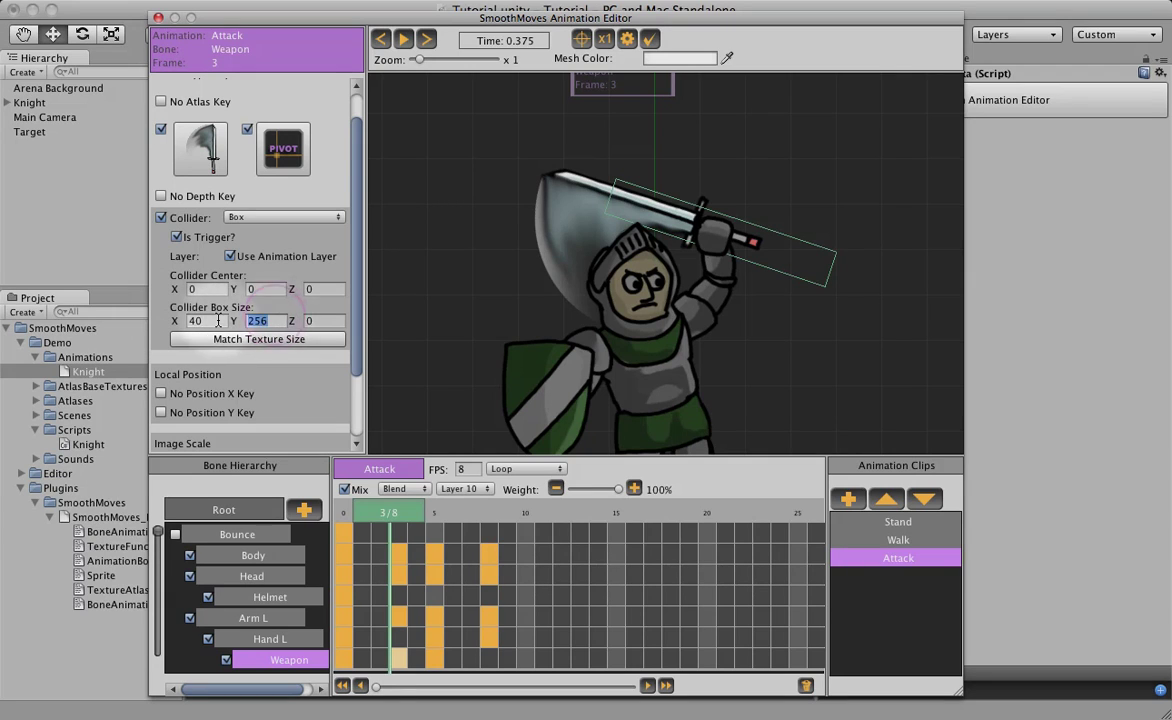
pyautogui.write('120')
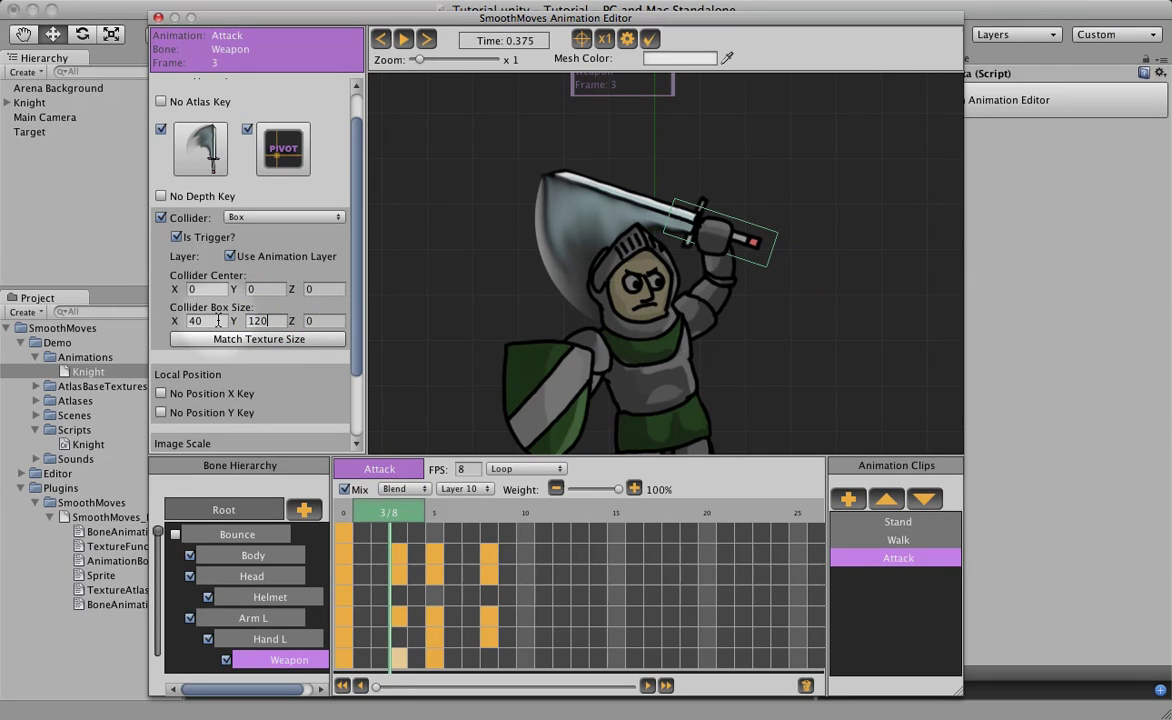
pyautogui.press('BackSpace')
pyautogui.press('BackSpace')
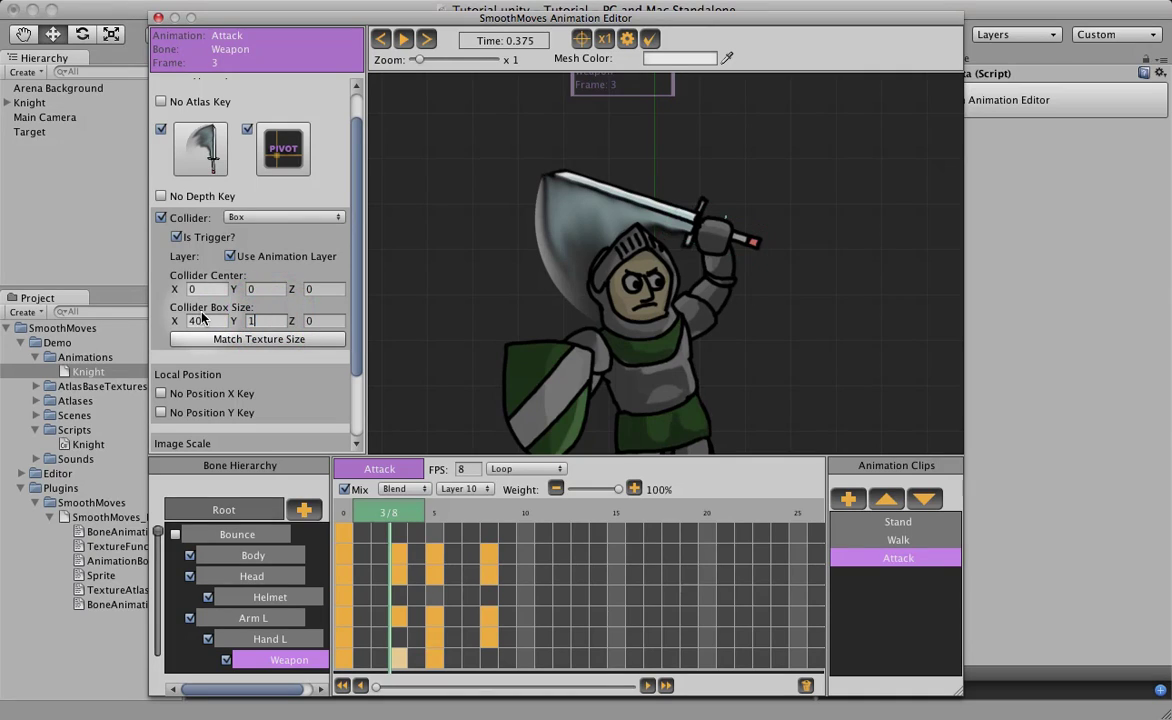
pyautogui.write('80')
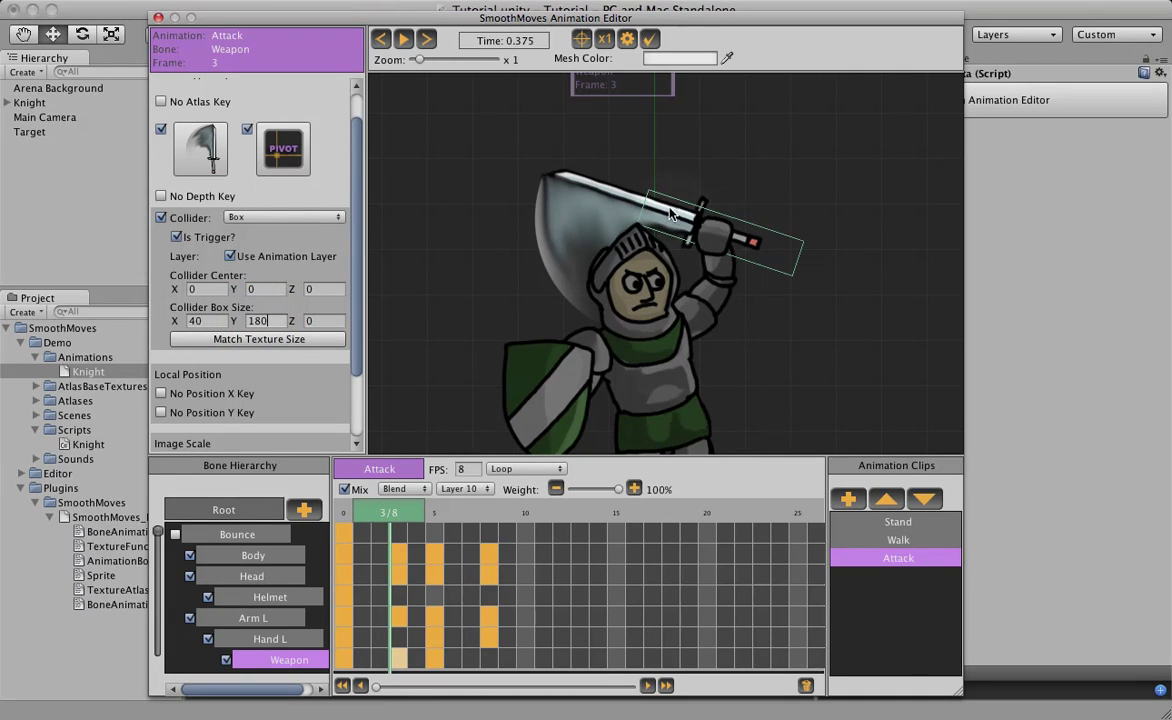
# - Set the collider centre Y to 120 so the box covers the blade
pyautogui.click(205, 289)
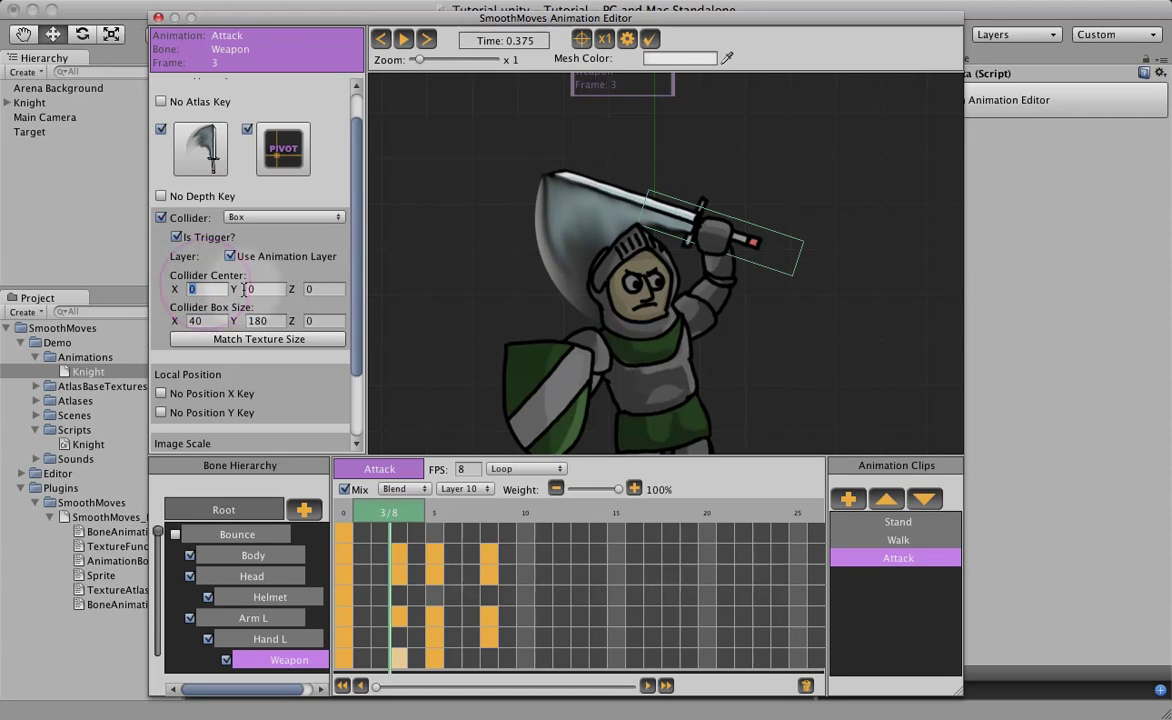
pyautogui.click(248, 289)
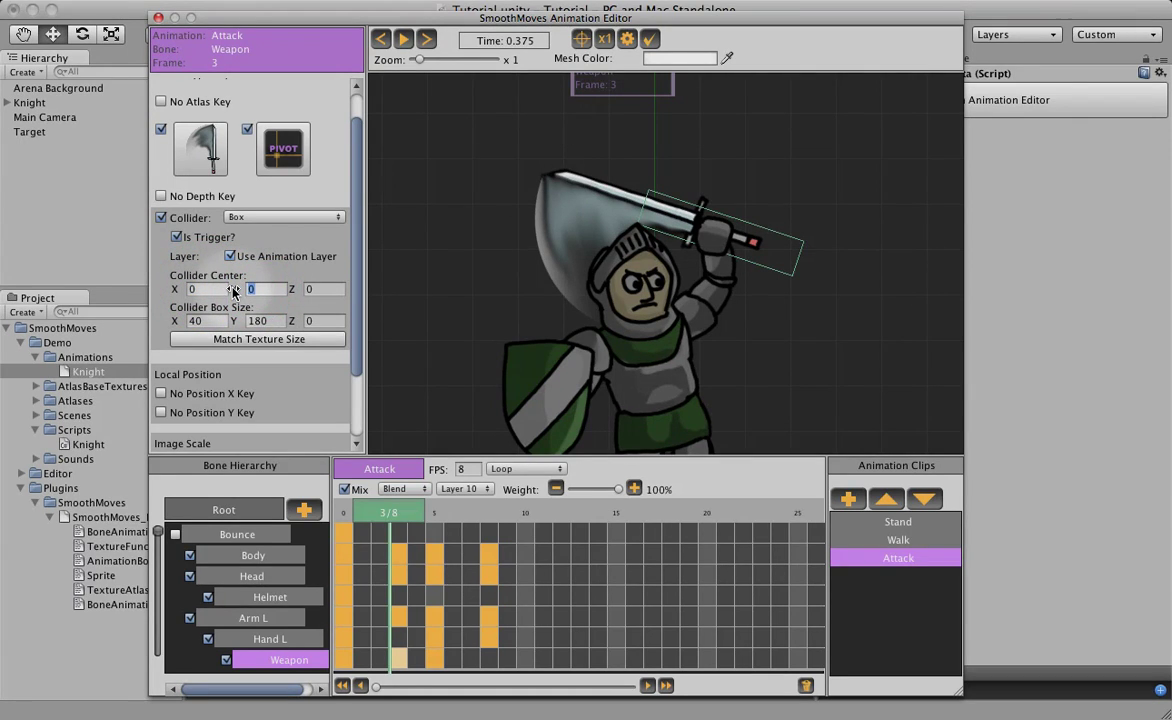
pyautogui.write('120')
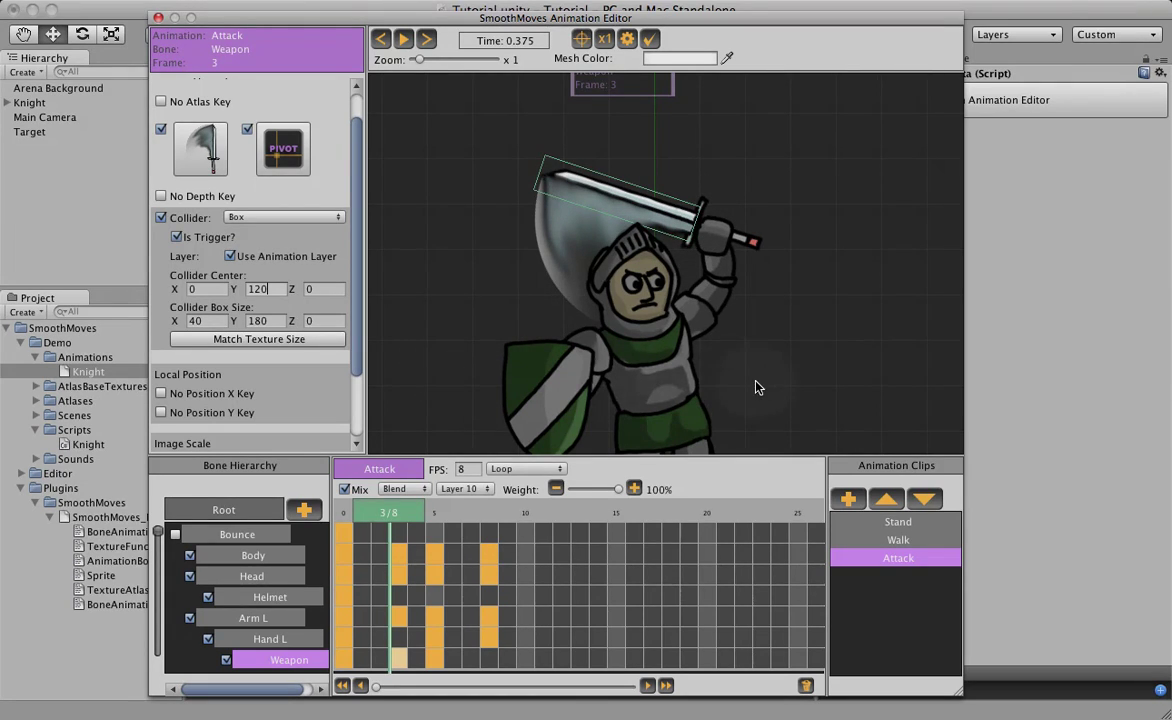
# - Scrub through the swing and give the Weapon's frame-5 key a collider set to None
pyautogui.moveTo(757, 387); pyautogui.dragTo(654, 319, button='middle')
pyautogui.click(393, 515)
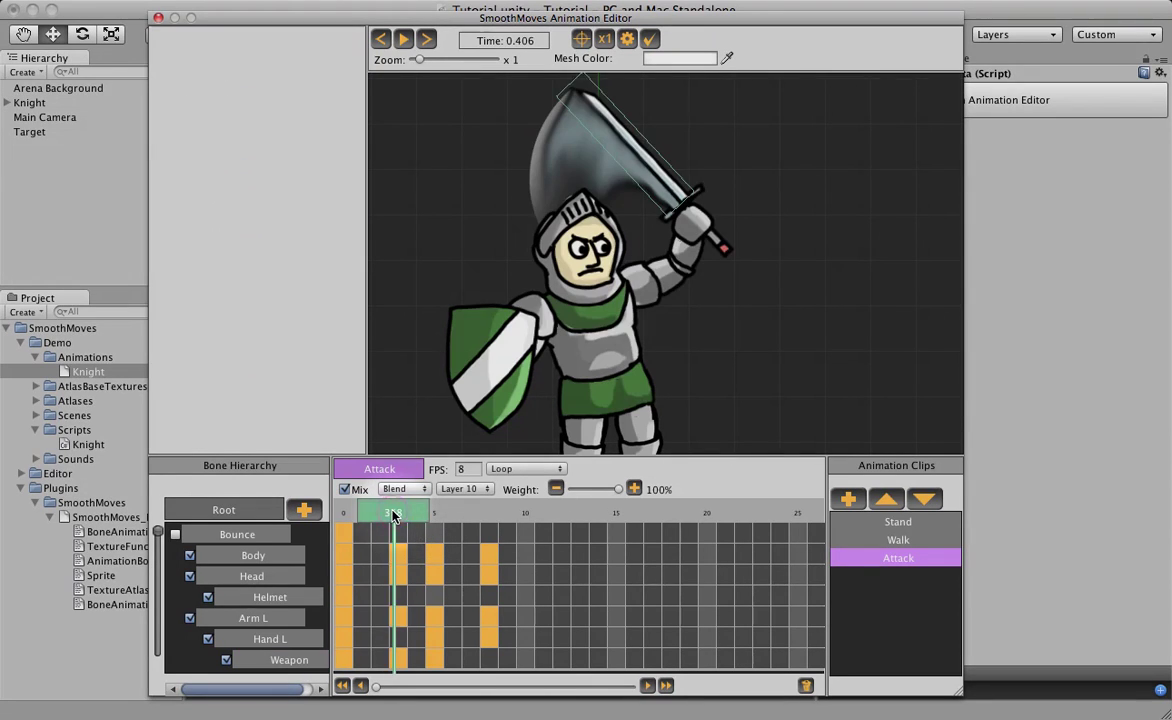
pyautogui.moveTo(393, 515); pyautogui.dragTo(421, 527)
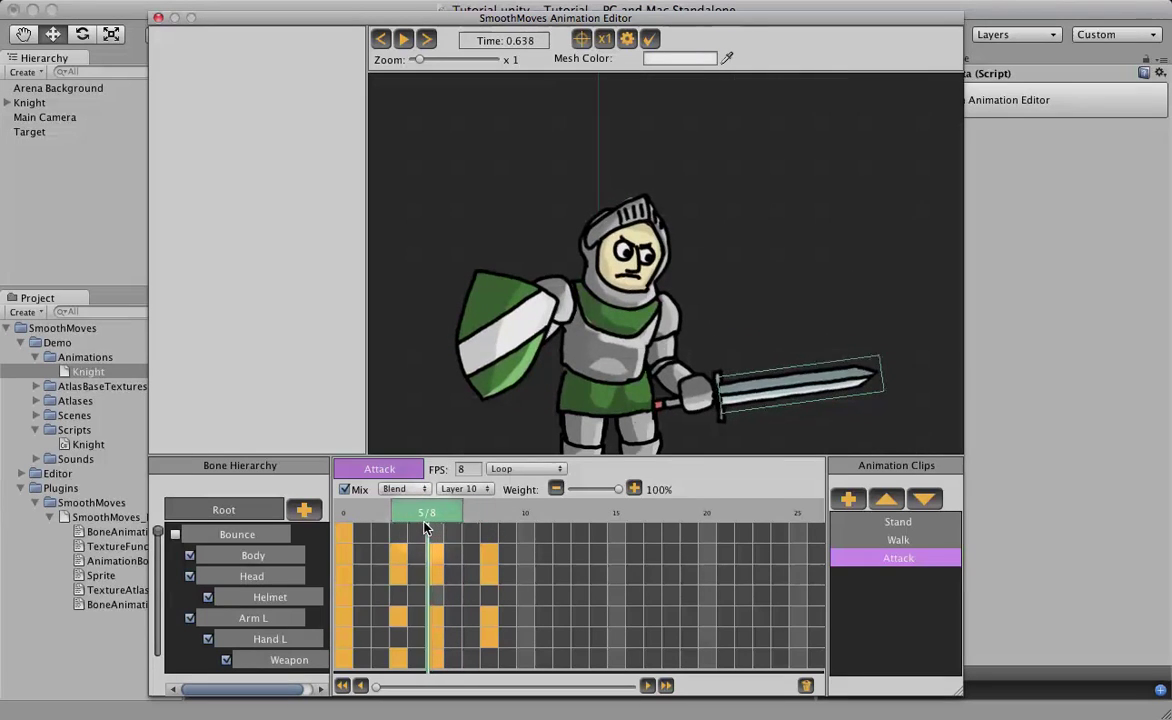
pyautogui.click(431, 660)
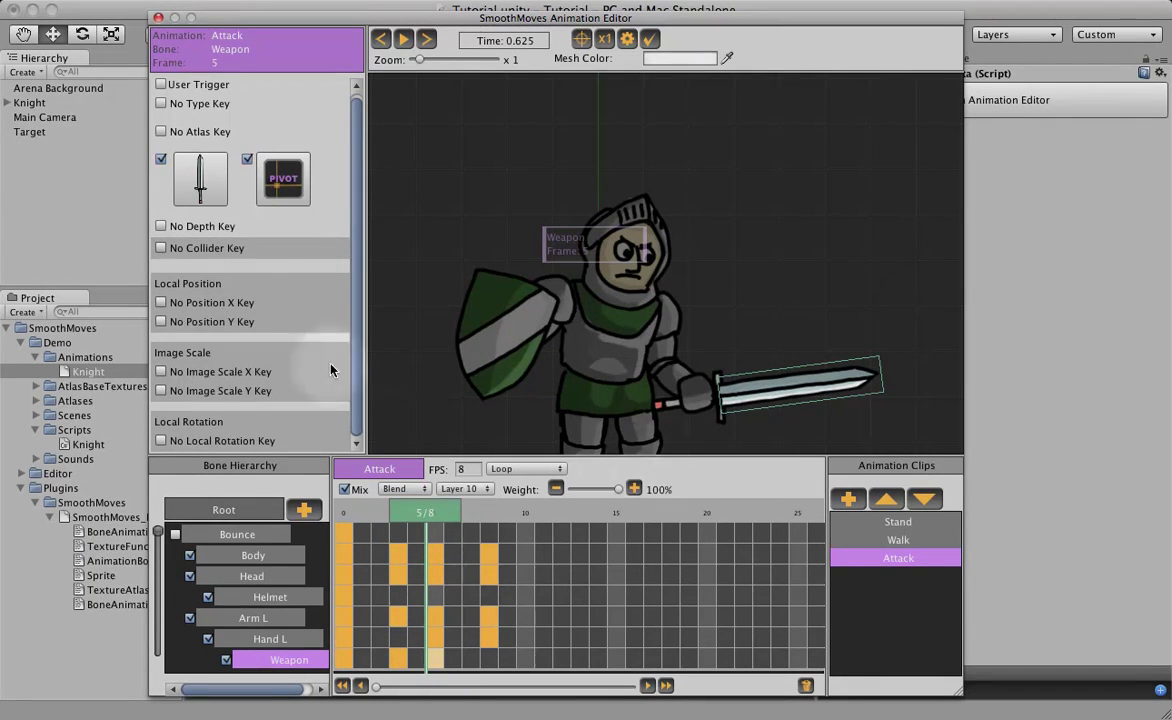
pyautogui.click(162, 249)
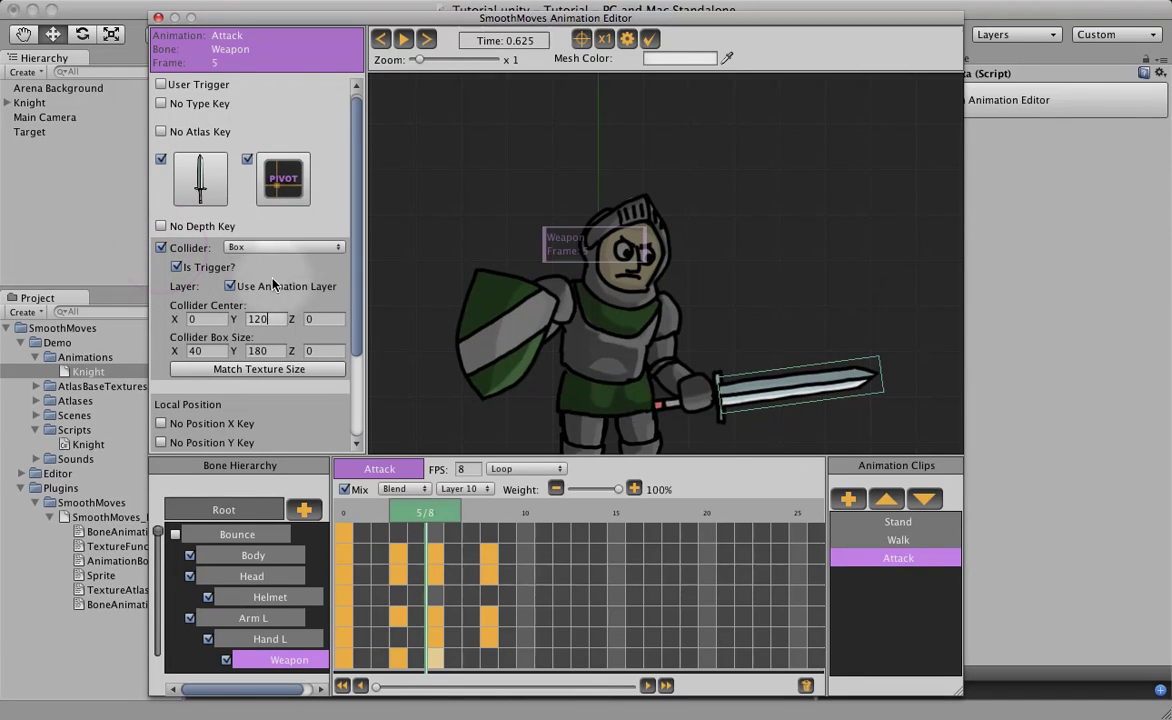
pyautogui.click(262, 248)
pyautogui.click(291, 222)
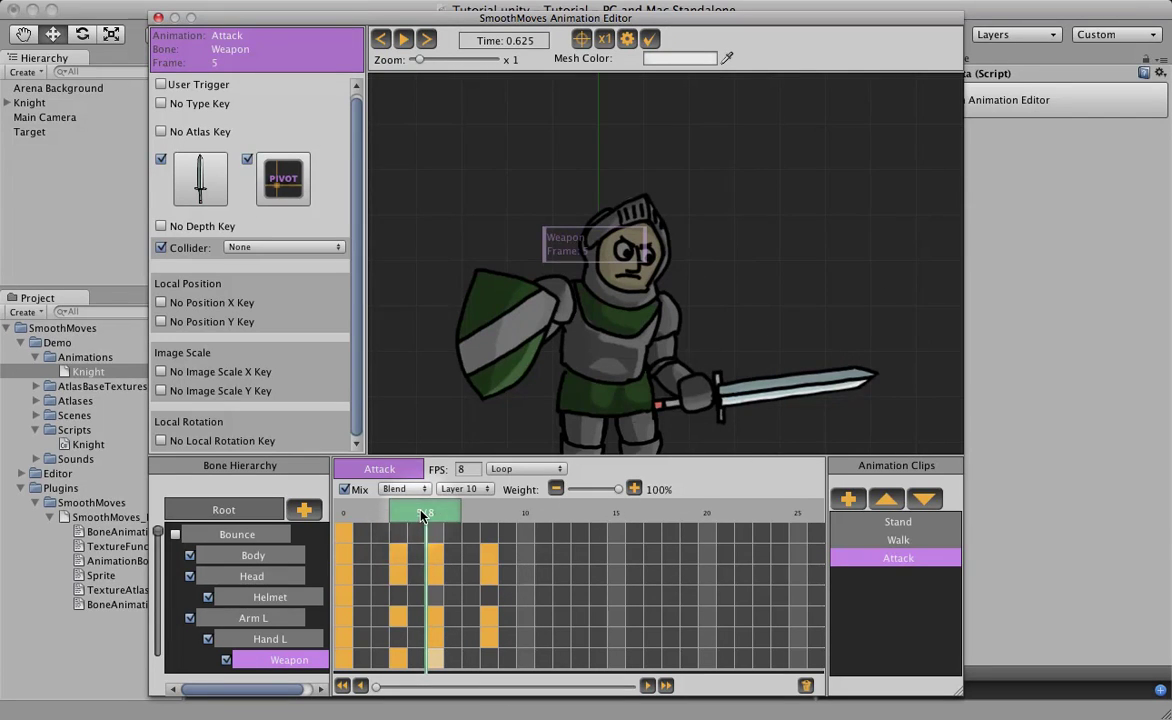
# - Preview the Attack swing, then change the clip's wrap mode from Loop to Once
pyautogui.moveTo(400, 512); pyautogui.dragTo(457, 520)
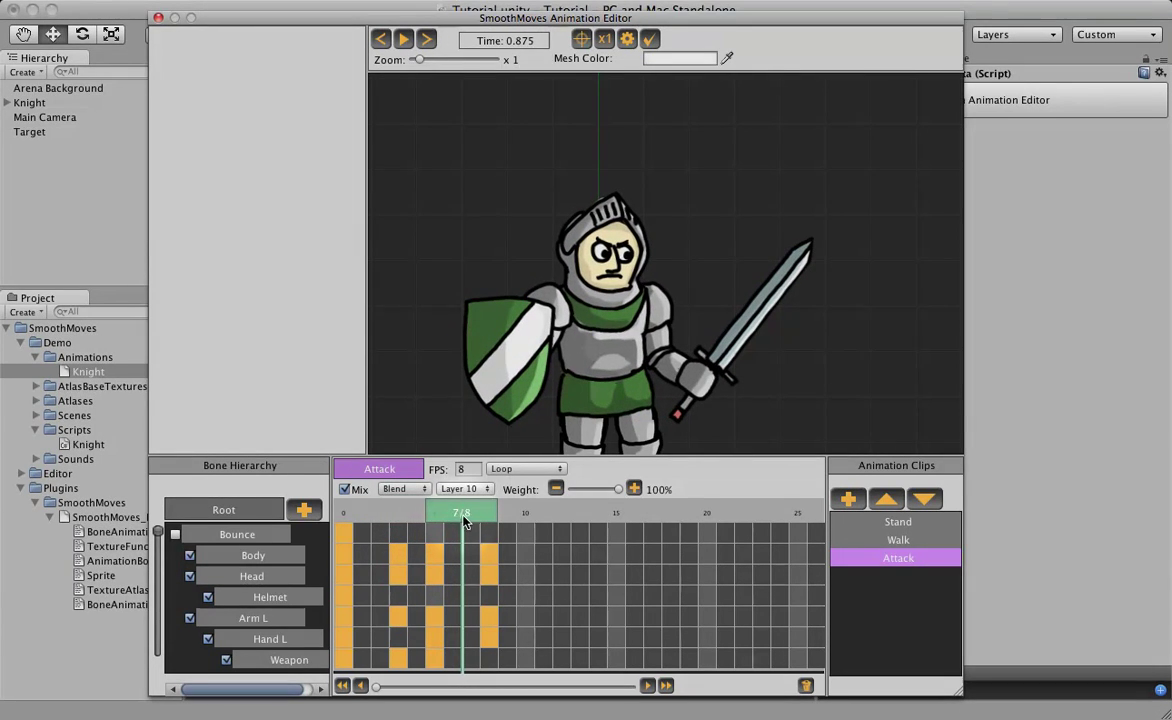
pyautogui.click(405, 39)
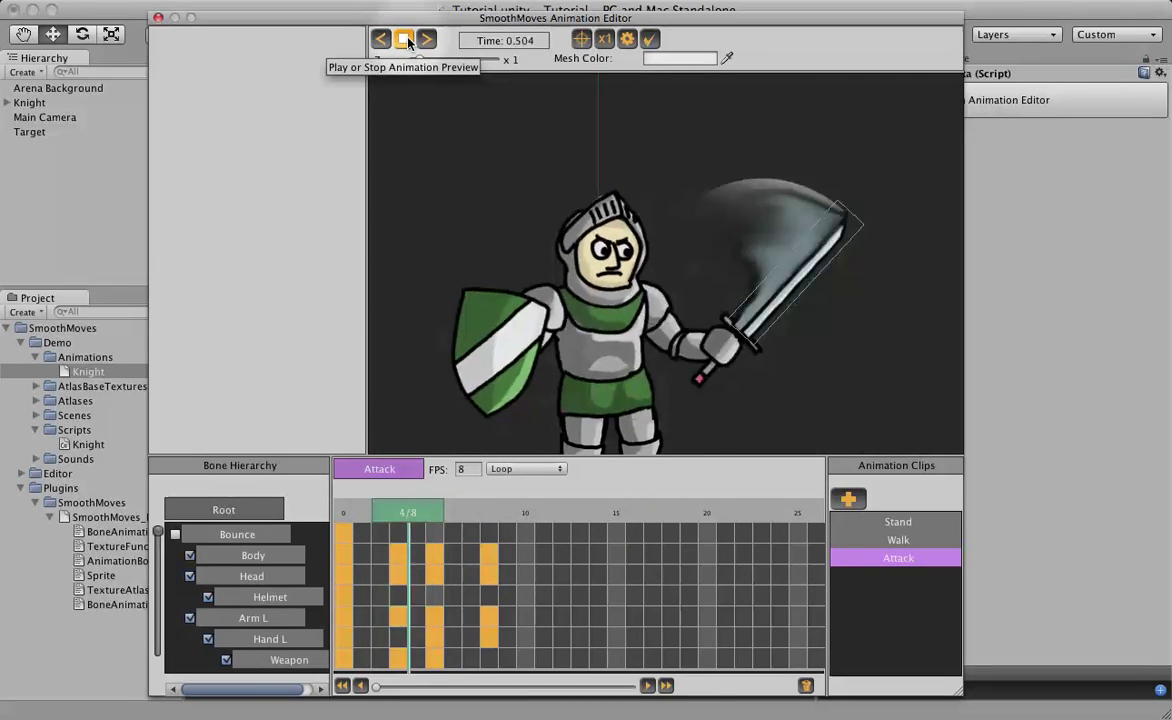
pyautogui.click(406, 40)
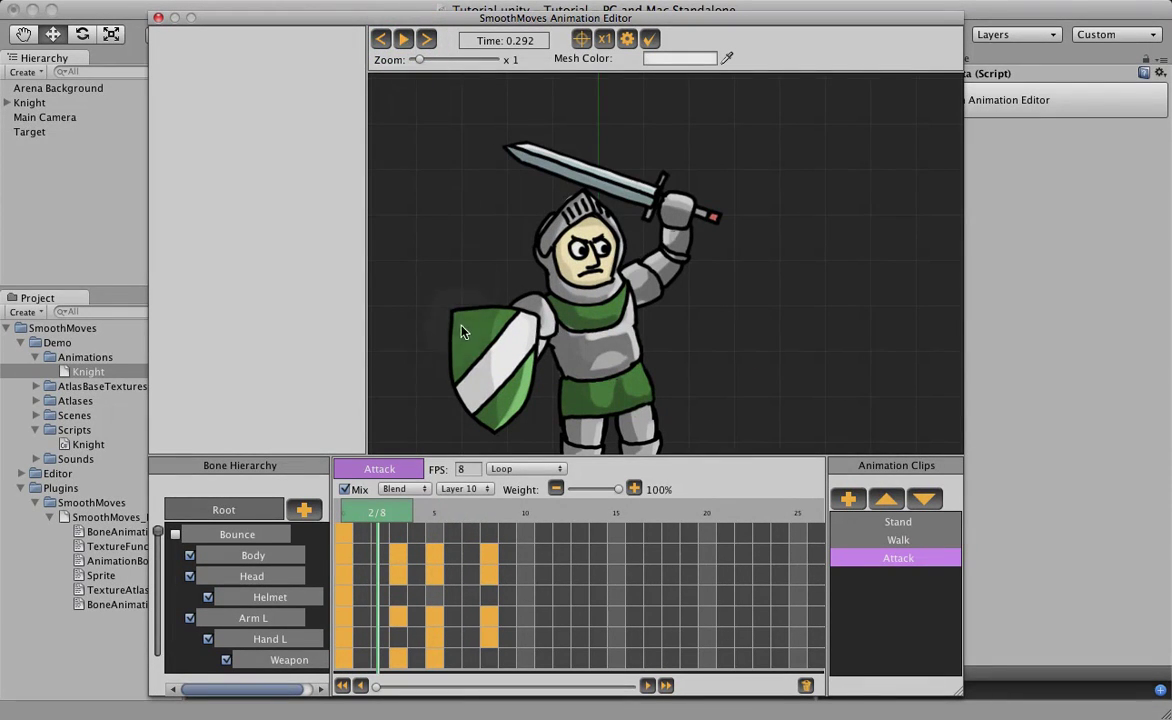
pyautogui.click(508, 476)
pyautogui.click(507, 455)
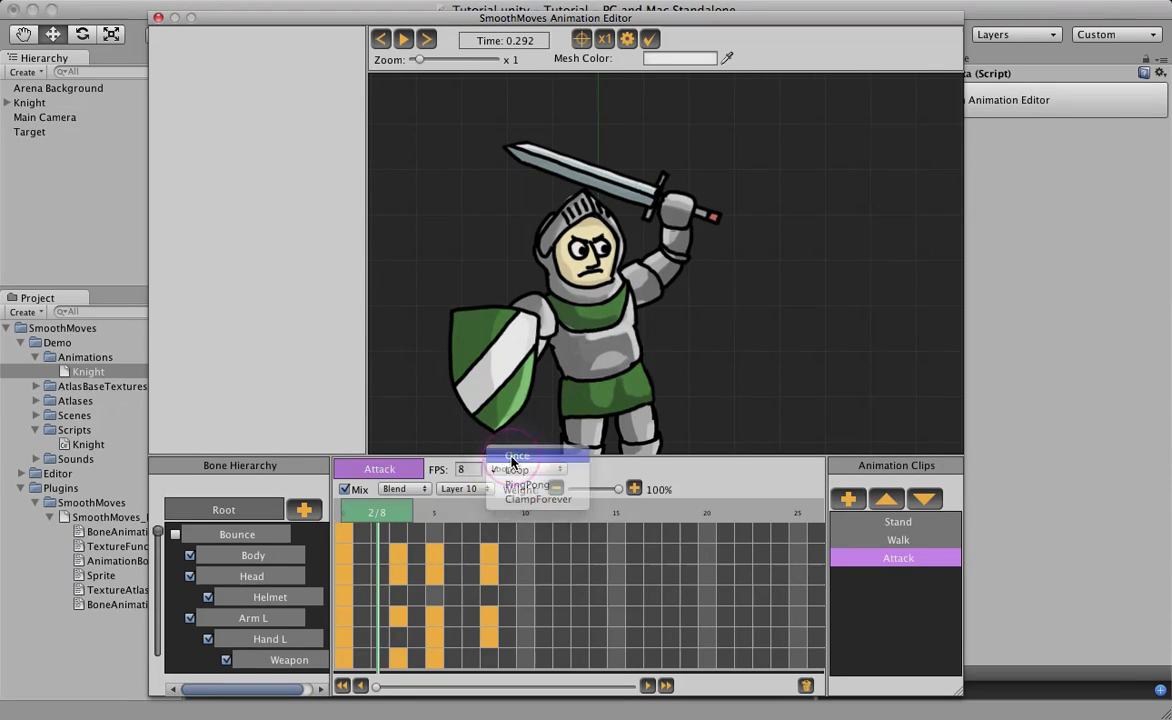